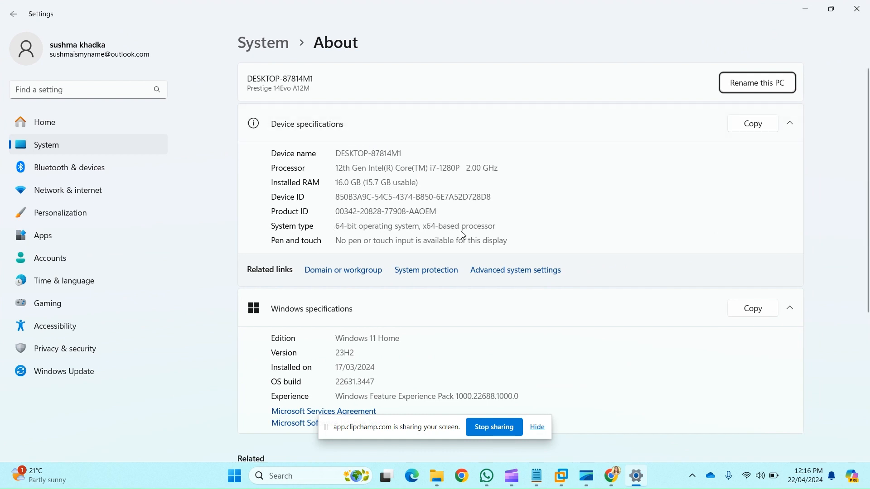
Step: Close the system information and start downloading the English (United States) 64-bit ISO of Windows Server 2019
click(856, 9)
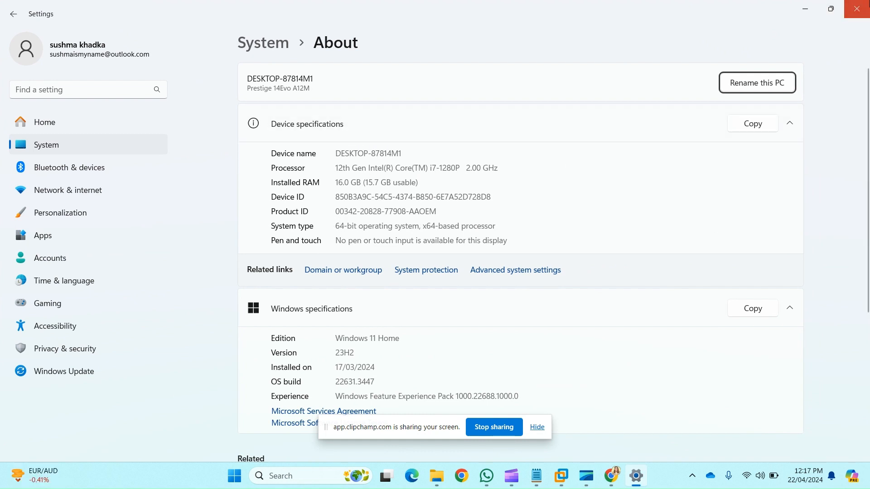
click(856, 9)
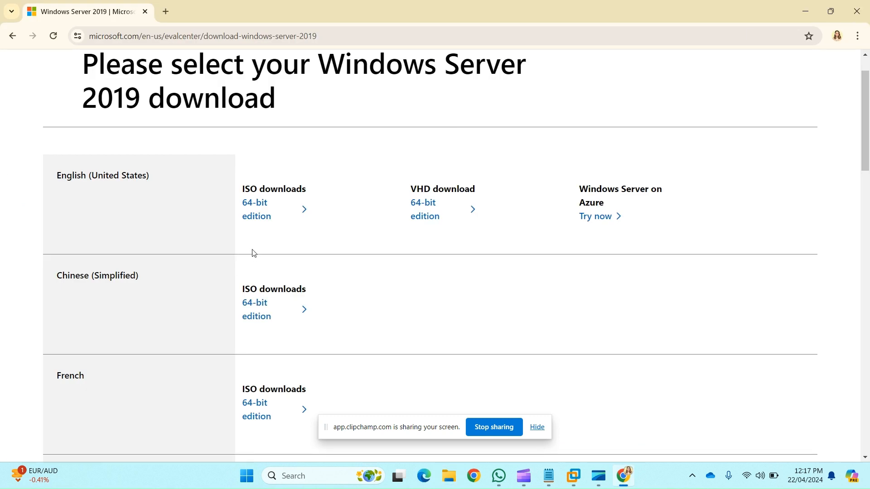
click(309, 214)
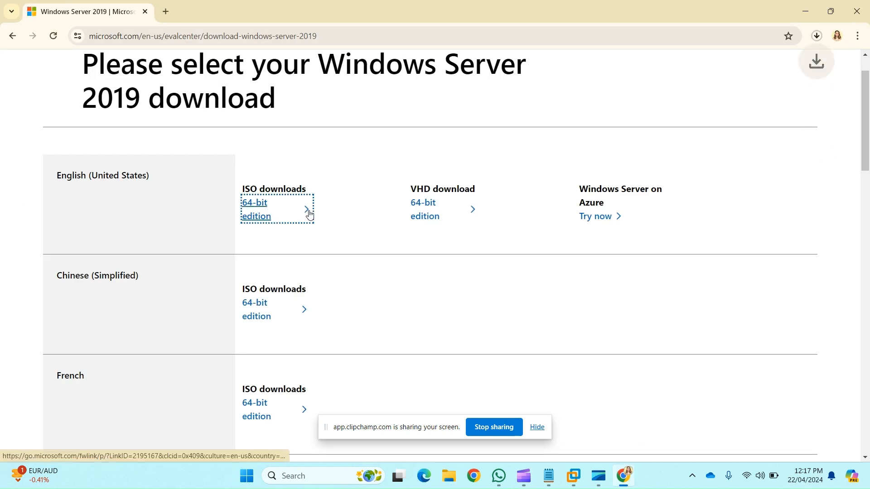
click(817, 36)
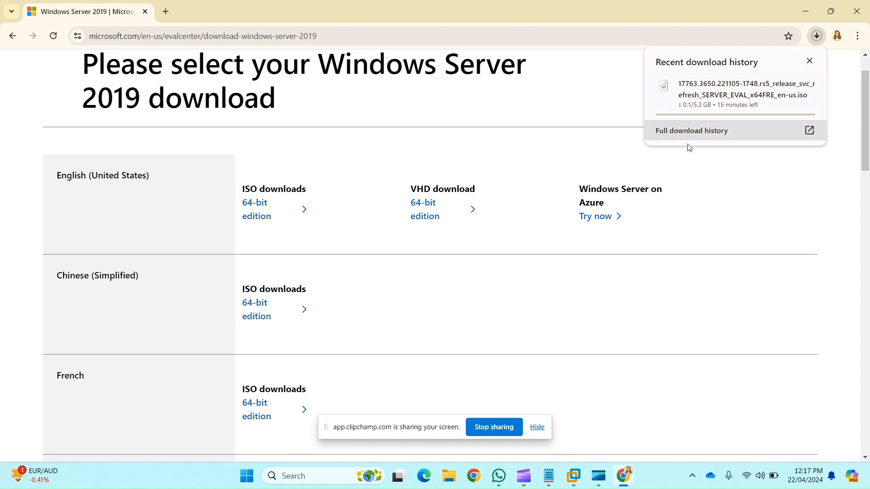
click(501, 428)
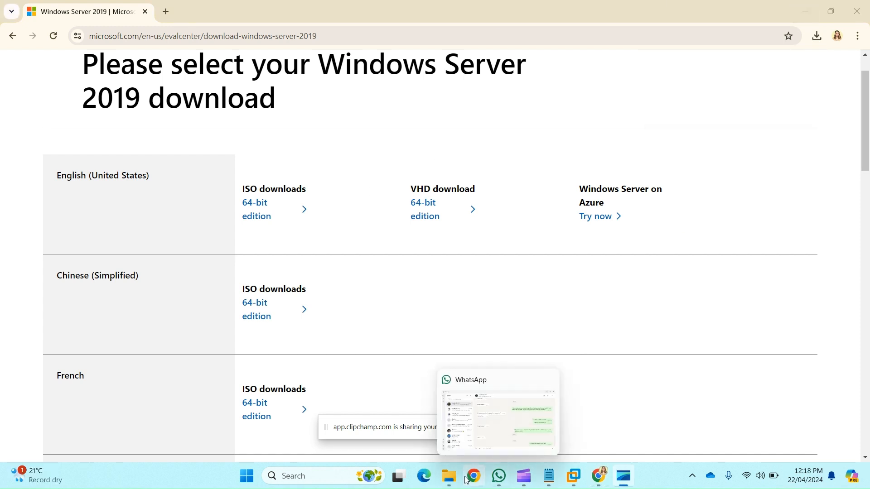
Step: Show the window server iso file folder in File Explorer and switch to the My Computer page in VMware Workstation
click(449, 476)
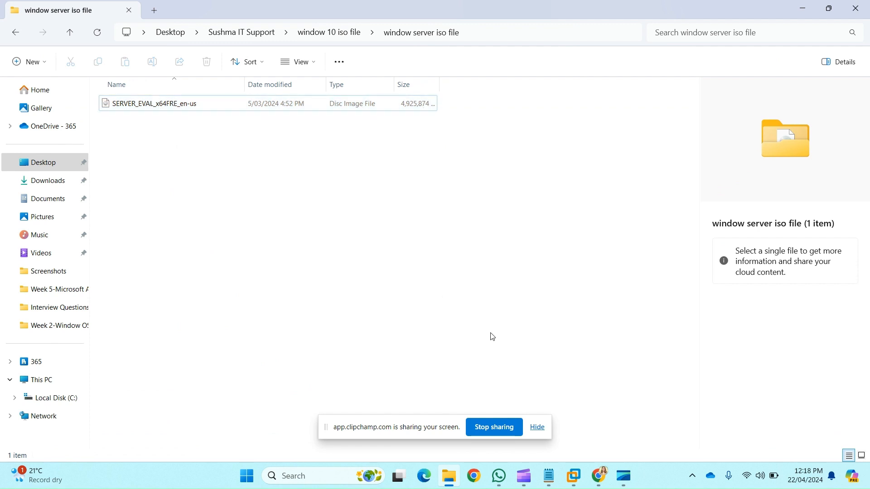
click(574, 476)
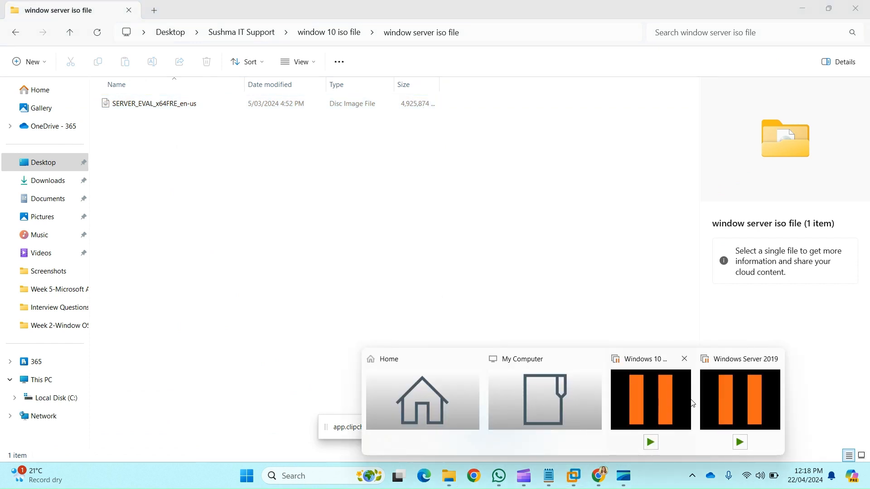
click(509, 387)
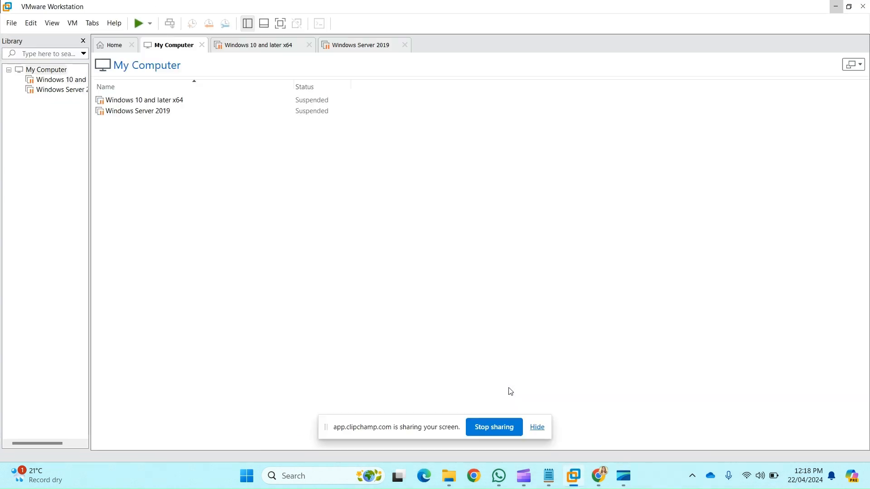
Step: Start a new virtual machine with the Typical configuration and choose to install the operating system later
click(10, 25)
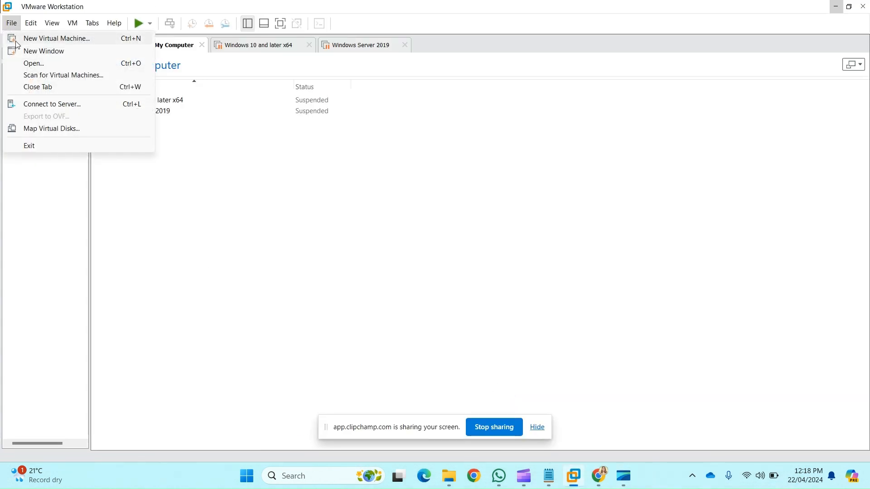
click(16, 41)
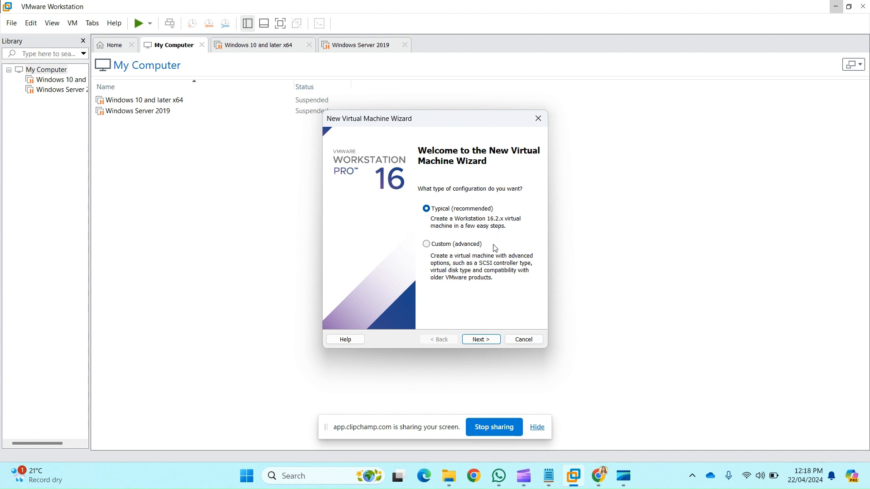
click(478, 339)
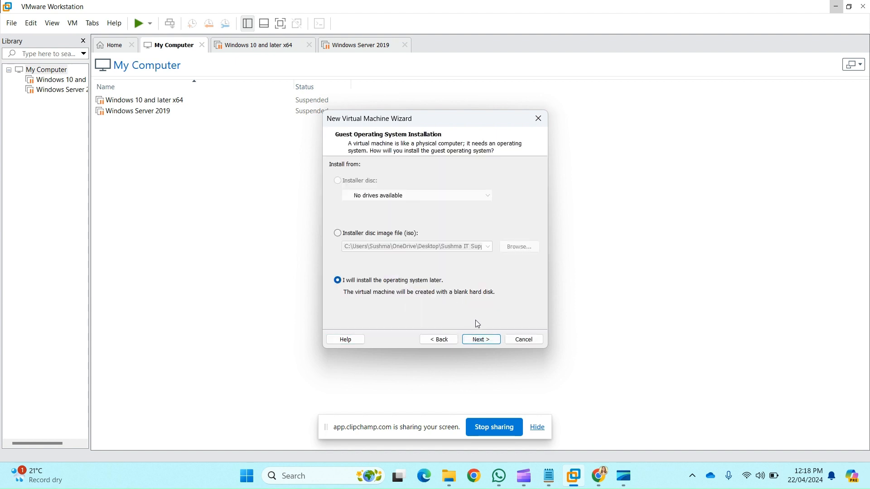
click(485, 340)
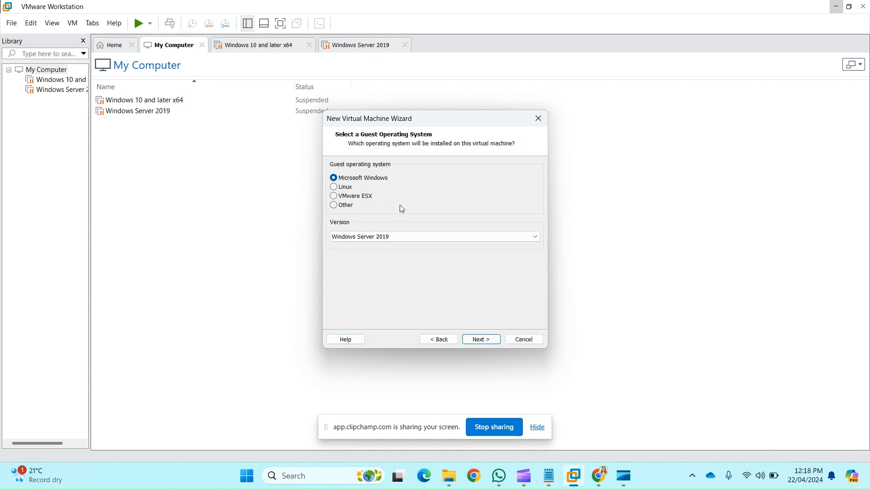
Step: Select Windows Server 2019 as the guest operating system version for the new virtual machine
click(399, 233)
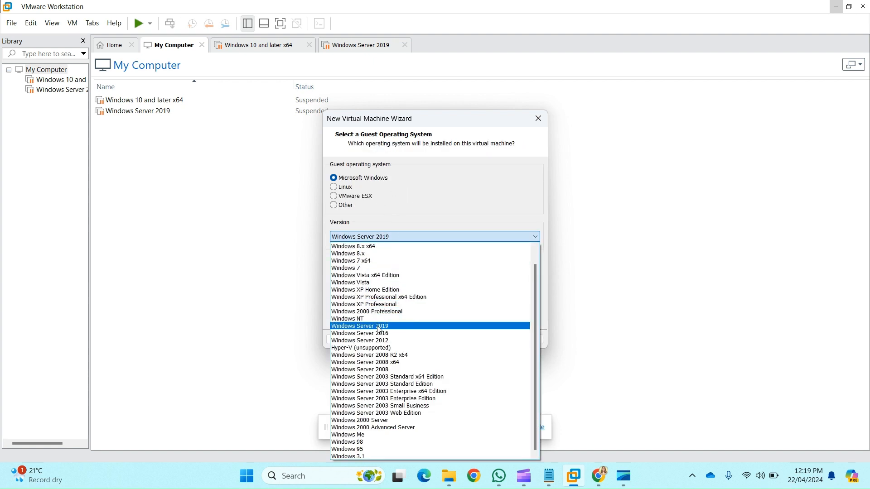
click(378, 326)
click(481, 339)
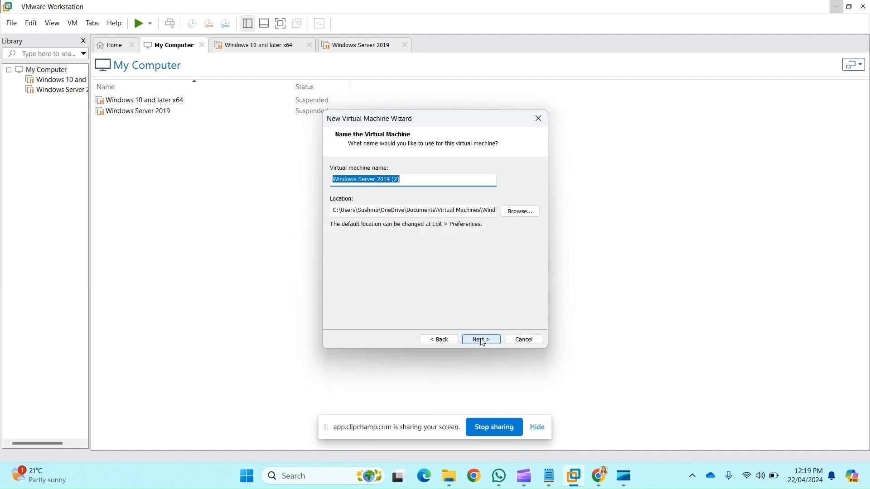
Step: Name the virtual machine "Windows Server 2019 installation" and keep its default location
click(418, 182)
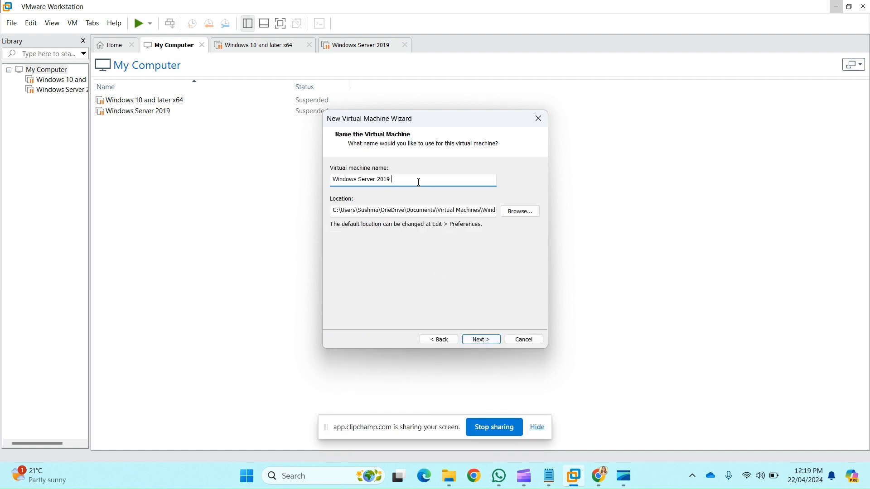
text(installation)
click(490, 338)
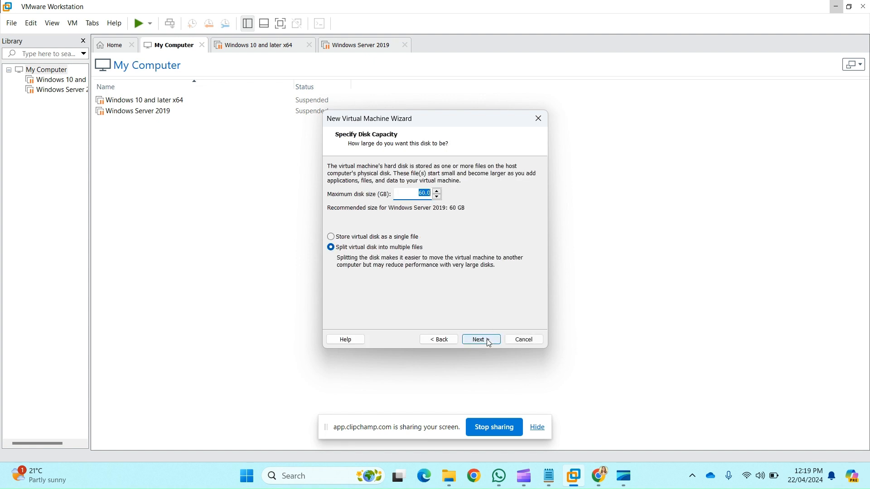
Step: Set the maximum disk size to 40 GB and store the virtual disk as a single file
text(40)
click(331, 238)
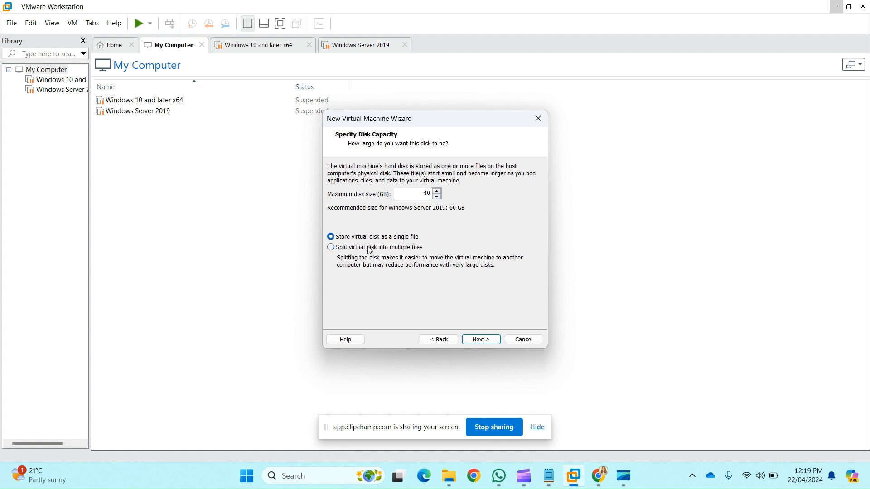
click(481, 339)
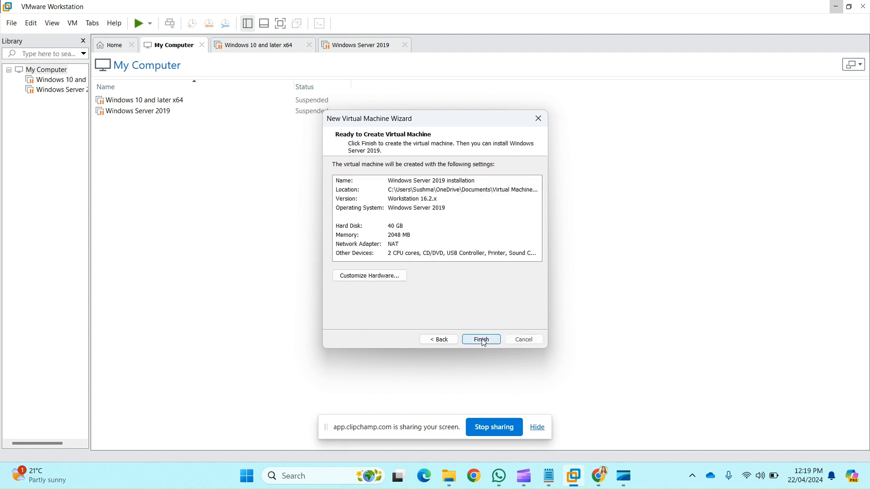
Step: Customize the virtual machine's hardware with 4048 MB of memory and 4 processors
click(387, 277)
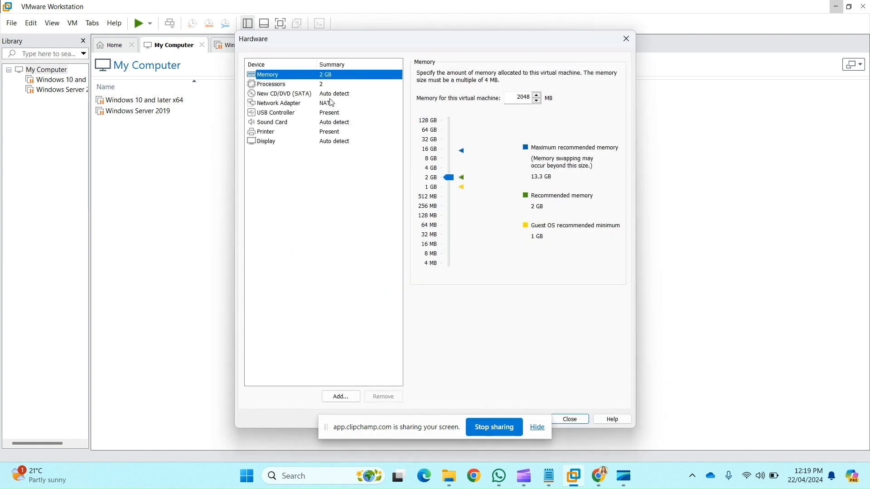
click(519, 98)
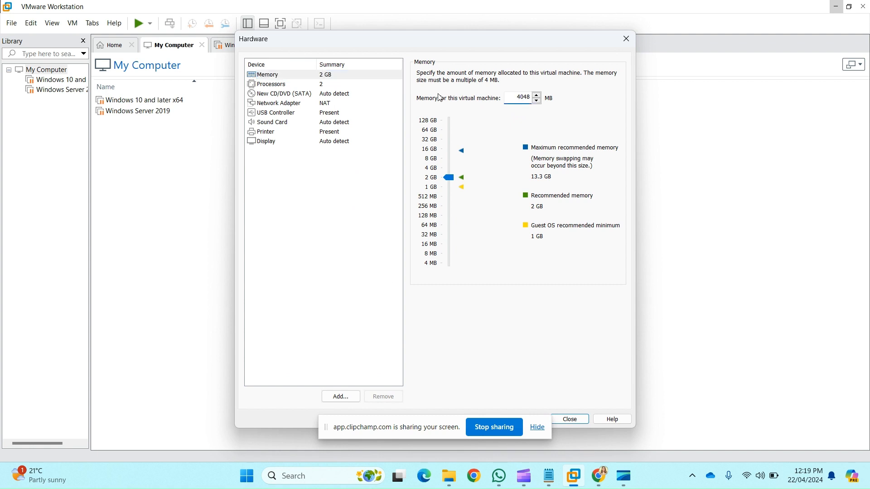
click(378, 86)
click(512, 76)
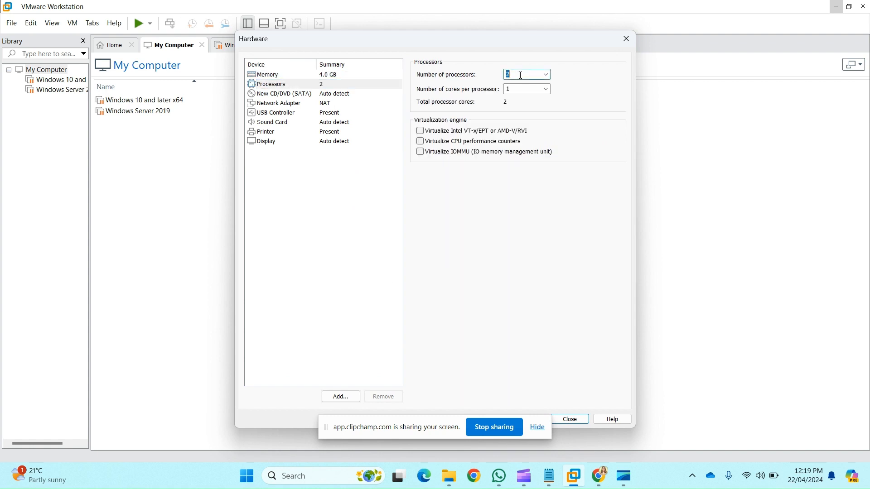
click(546, 74)
click(534, 99)
Step: Set the virtual CD/DVD drive to use the SERVER_EVAL_x64FRE_en-us ISO image file
click(345, 95)
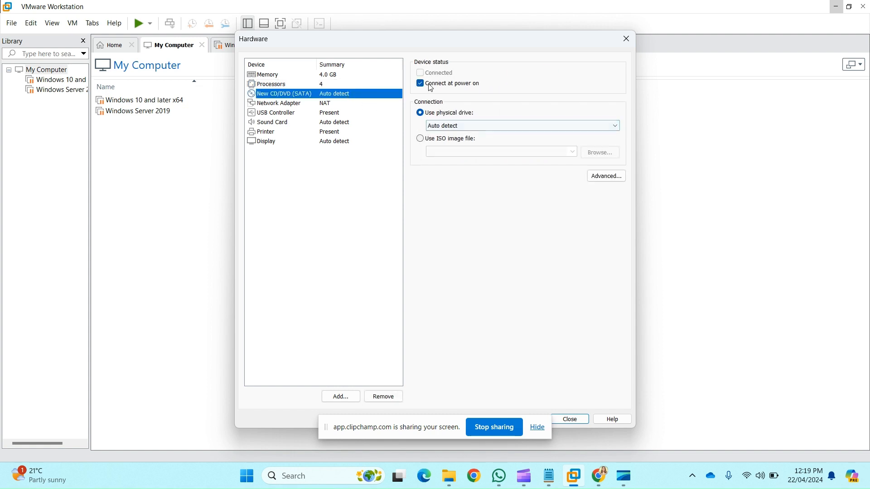
click(420, 138)
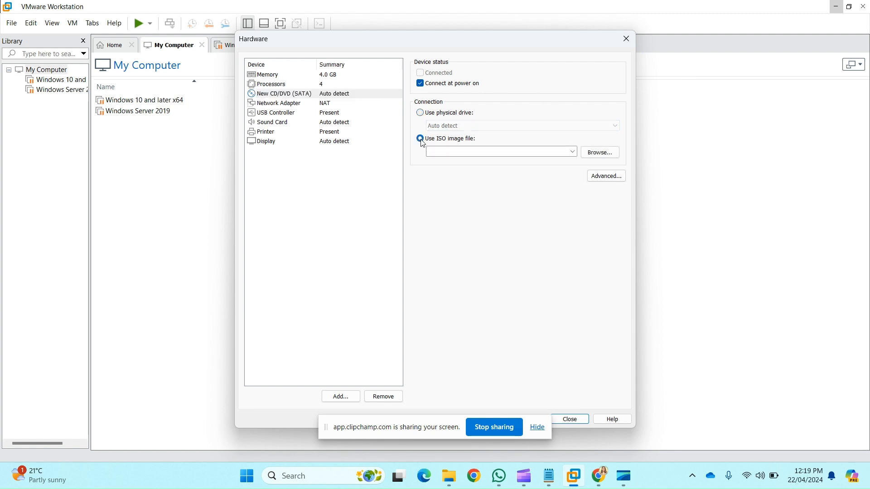
click(601, 154)
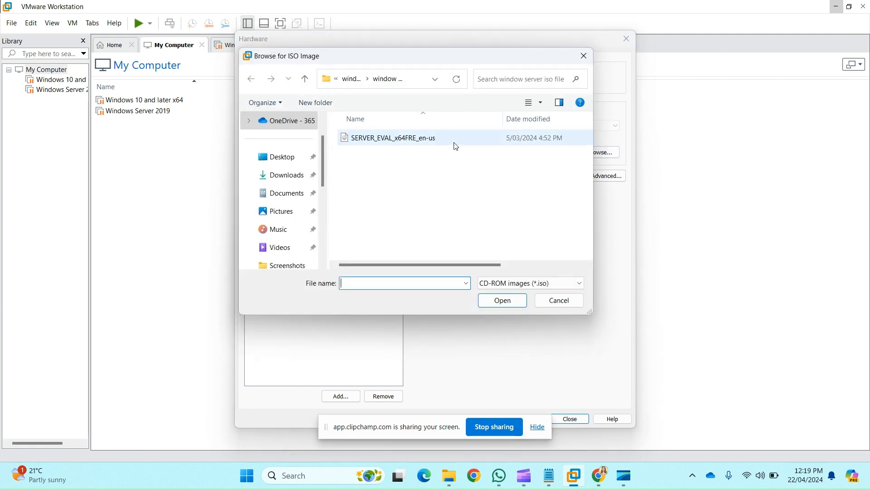
double_click(452, 144)
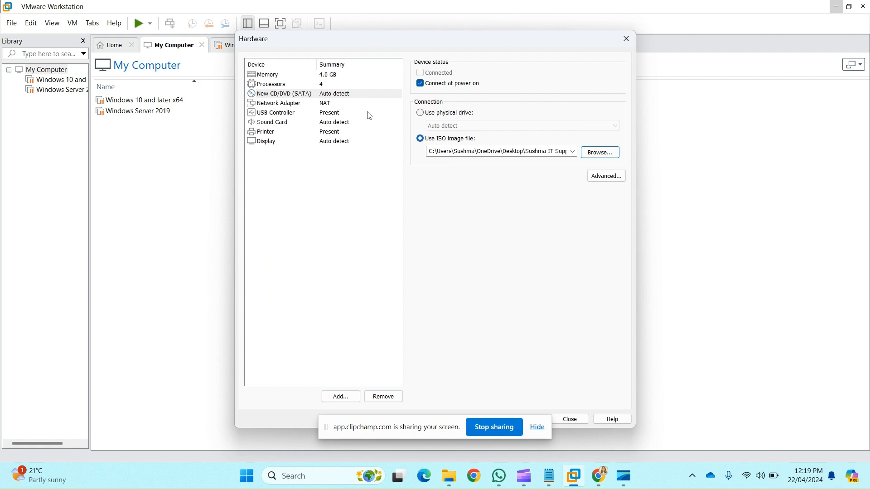
Step: Set the network adapter to Bridged with the physical connection state replicated, and finish creating the virtual machine
click(354, 104)
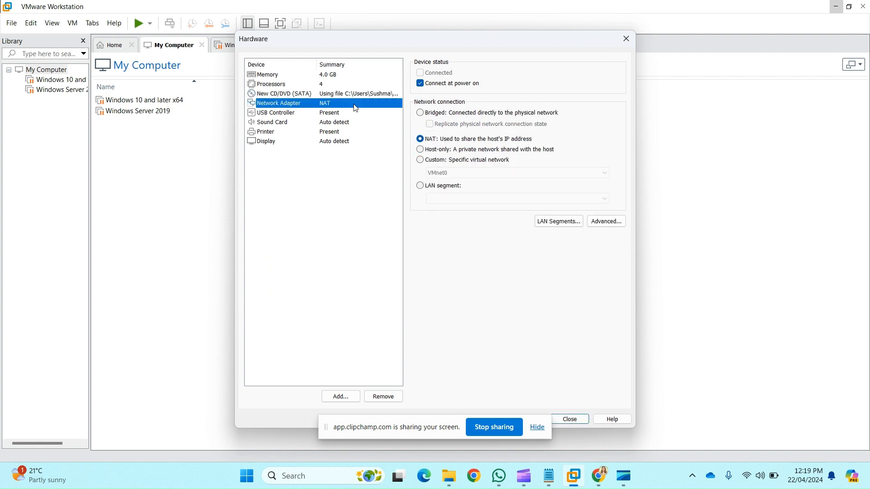
click(424, 114)
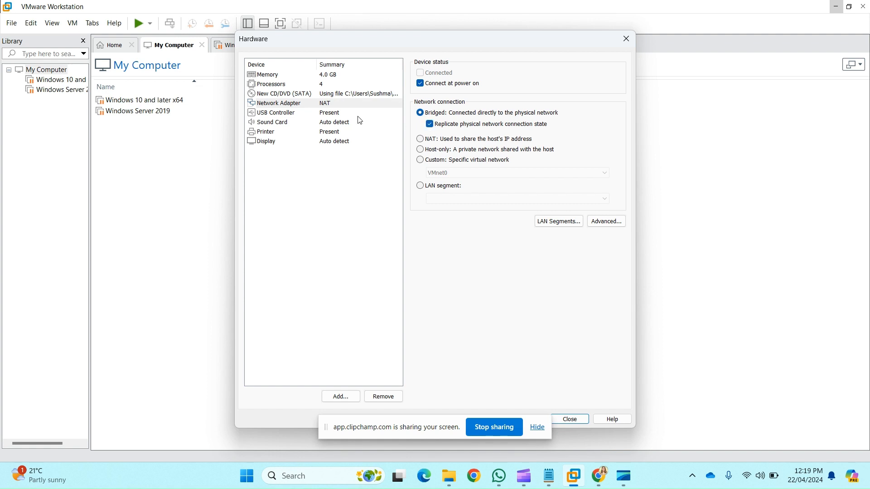
click(357, 114)
click(352, 104)
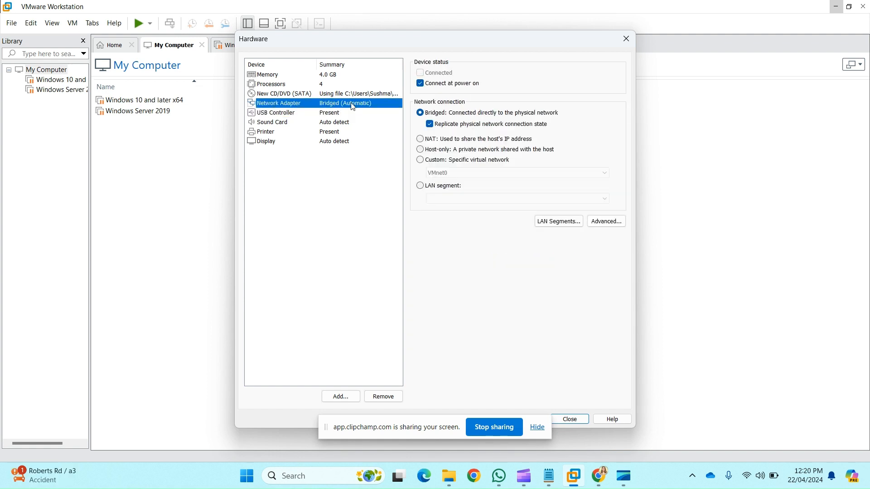
click(573, 421)
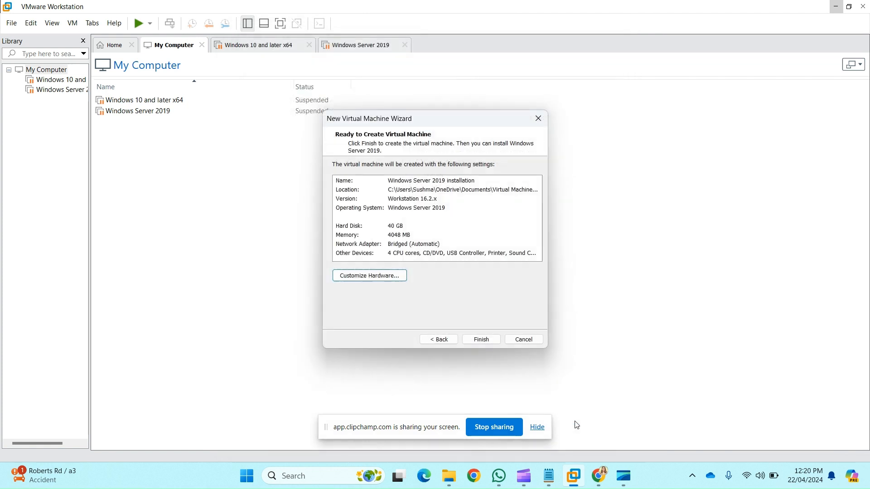
click(482, 340)
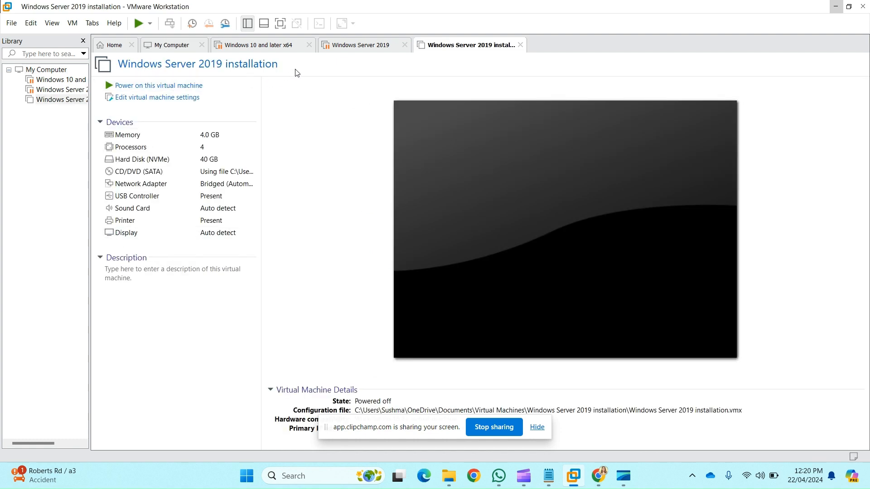
Step: Power on the new virtual machine and boot it into Windows Setup [EMS Enabled]
click(177, 88)
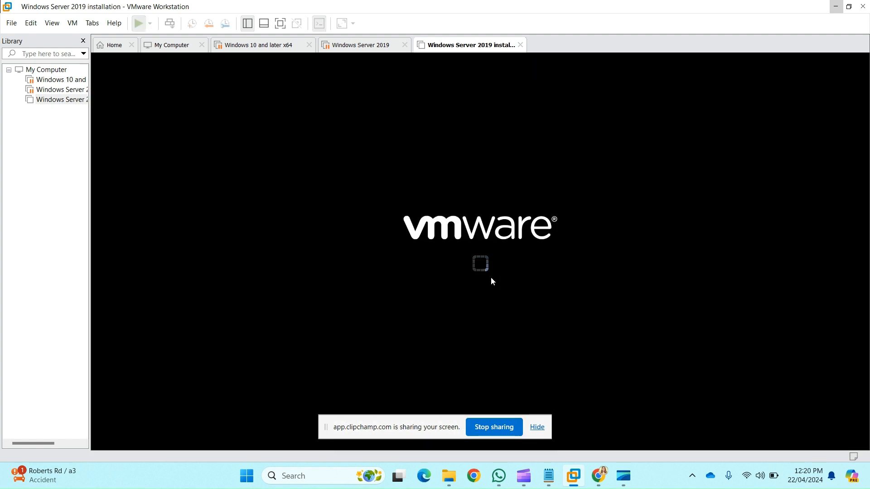
click(491, 281)
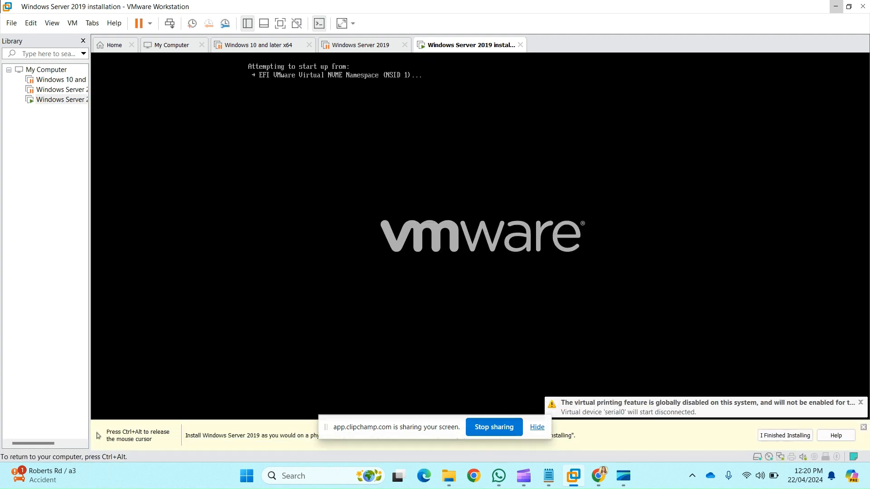
key(Return)
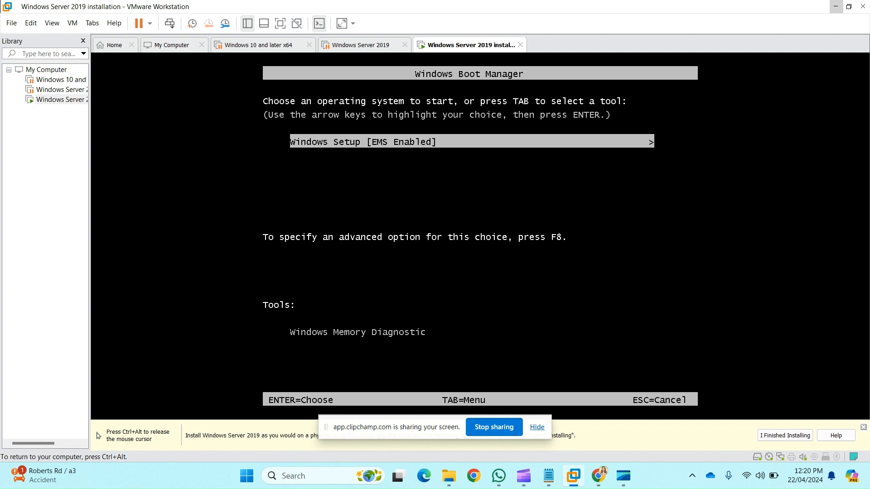
key(Return)
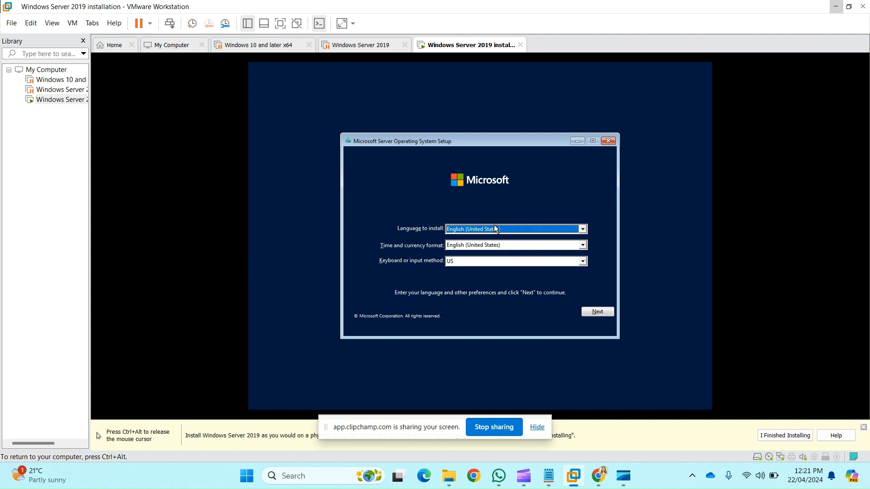
Step: Set the time and currency format to English (Australia), keep the US keyboard layout, and continue the setup
click(491, 245)
scroll(493, 267, up, 3)
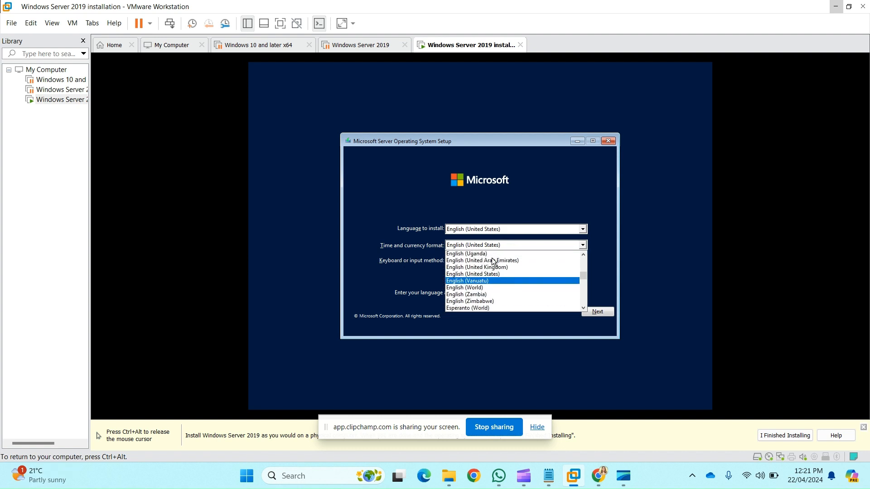
scroll(493, 262, up, 14)
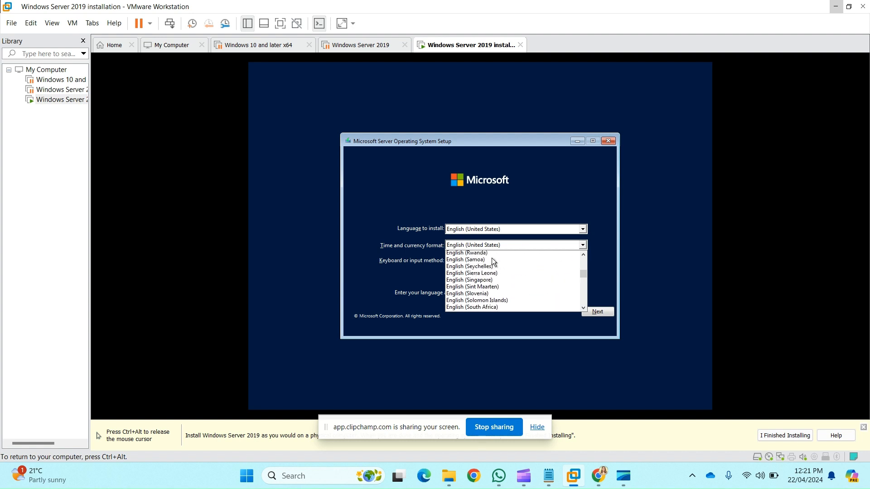
scroll(493, 262, up, 19)
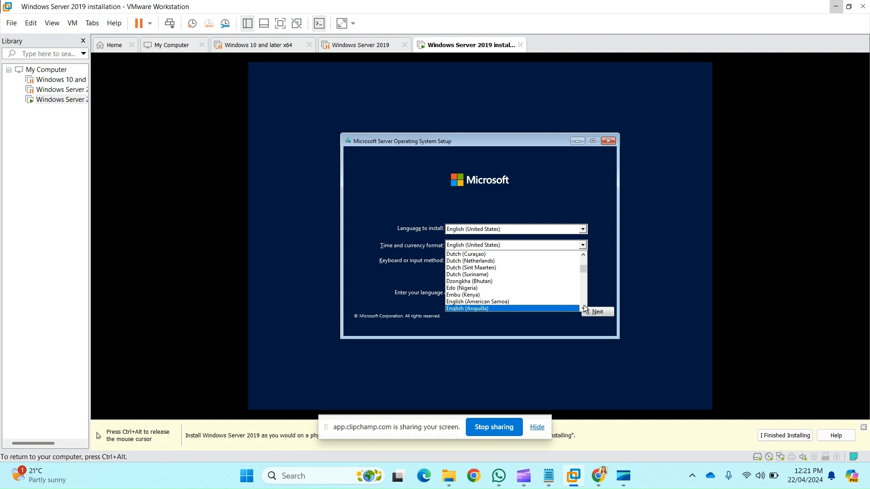
click(583, 308)
click(531, 293)
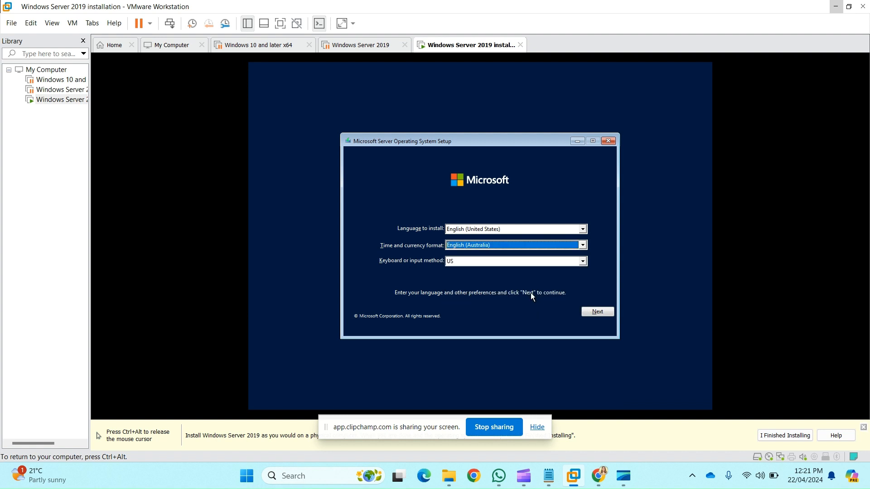
click(568, 261)
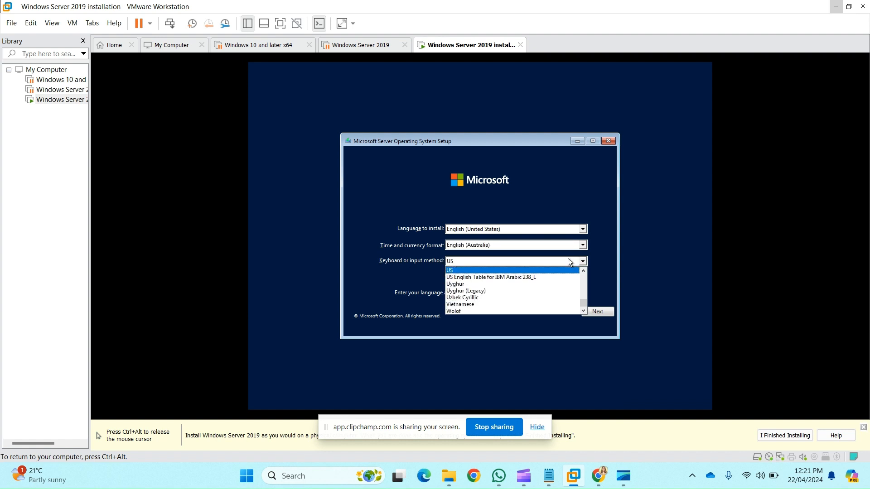
click(567, 259)
click(598, 312)
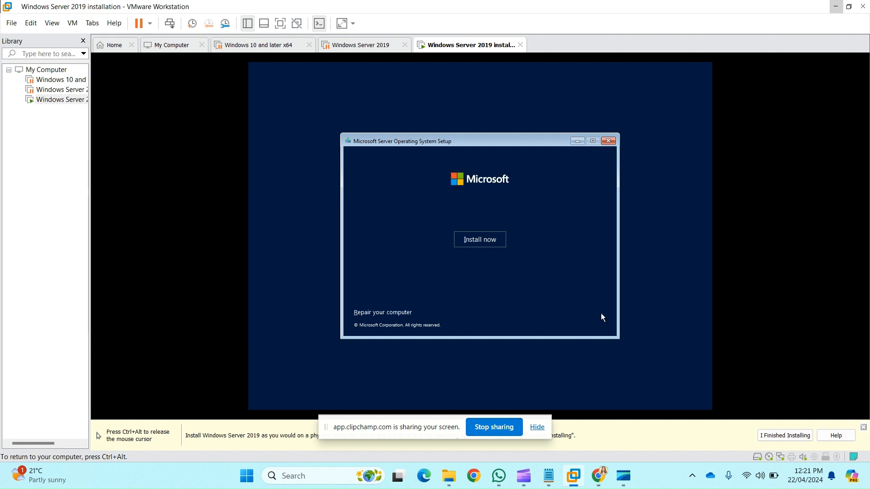
Step: Start the installation and choose Windows Server 2022 Standard Evaluation (Desktop Experience) as the operating system
click(492, 240)
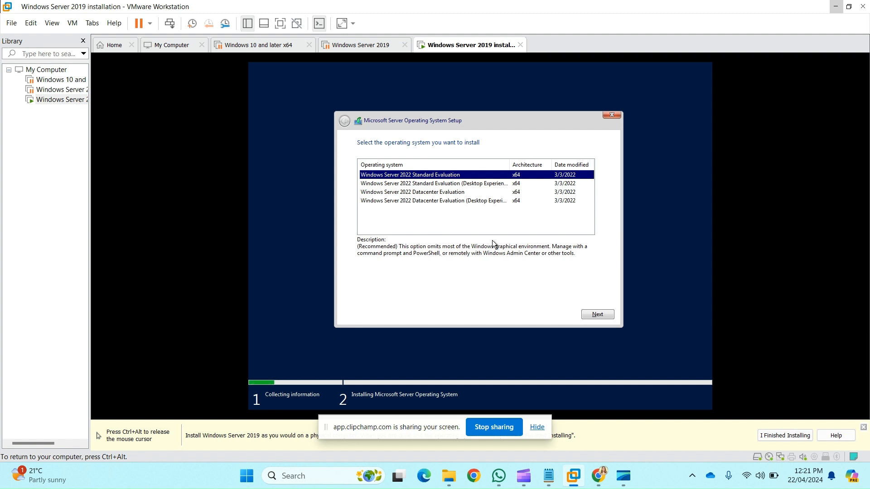
key(Down)
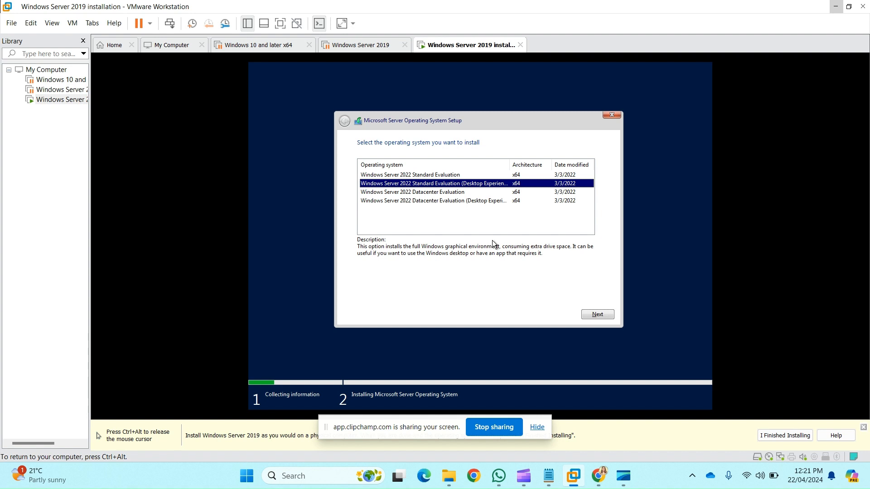
key(Up)
key(Down)
key(Down)
key(Down)
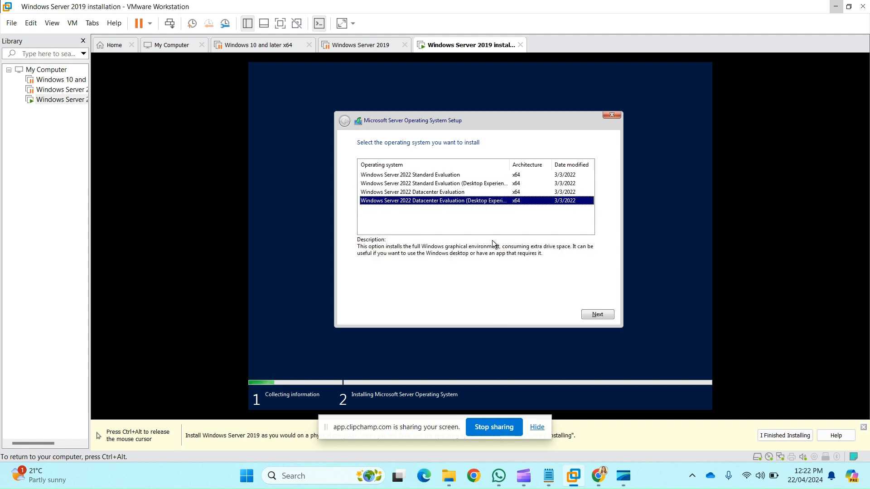
key(Up)
key(Up)
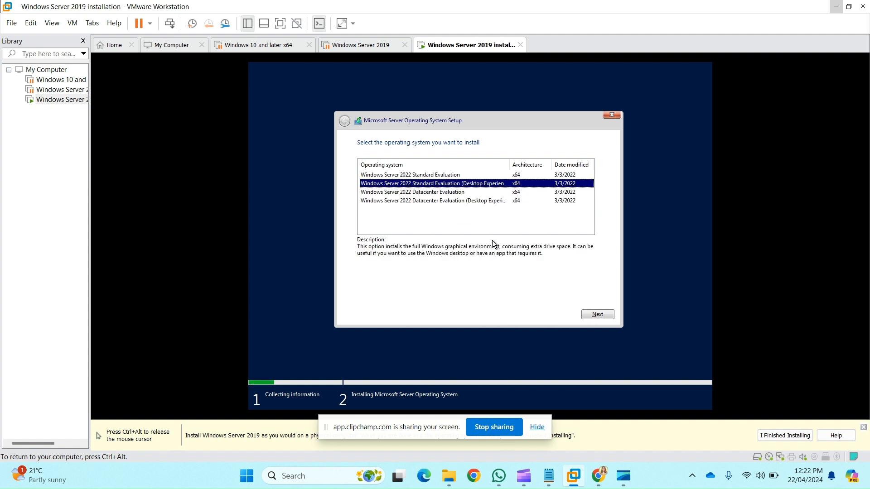
key(Return)
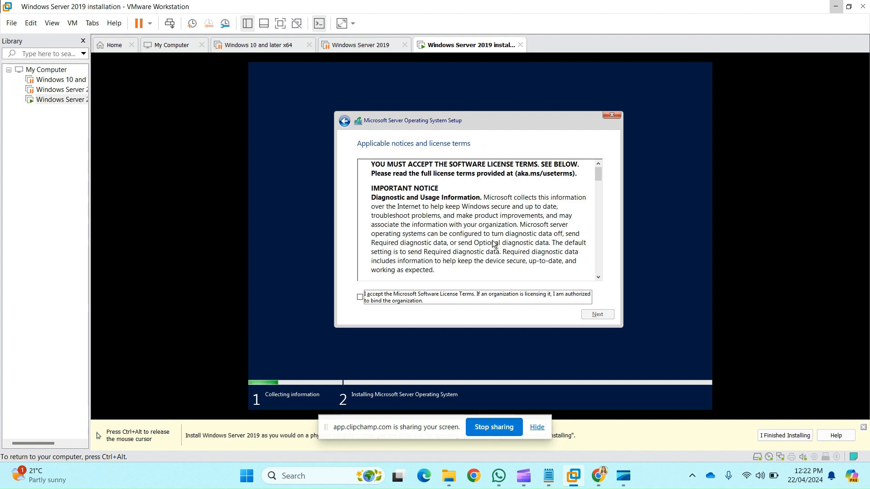
Step: Accept the license terms and start a Custom installation on the unallocated space of Drive 0
click(361, 297)
click(585, 313)
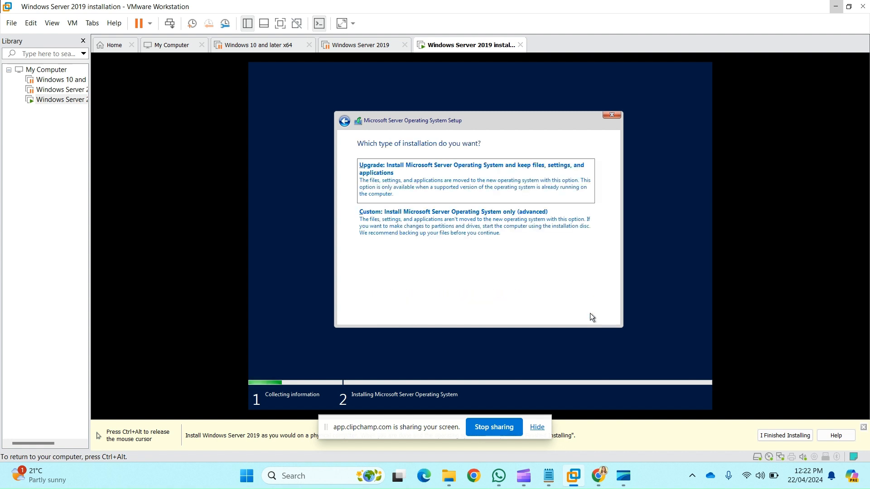
click(491, 224)
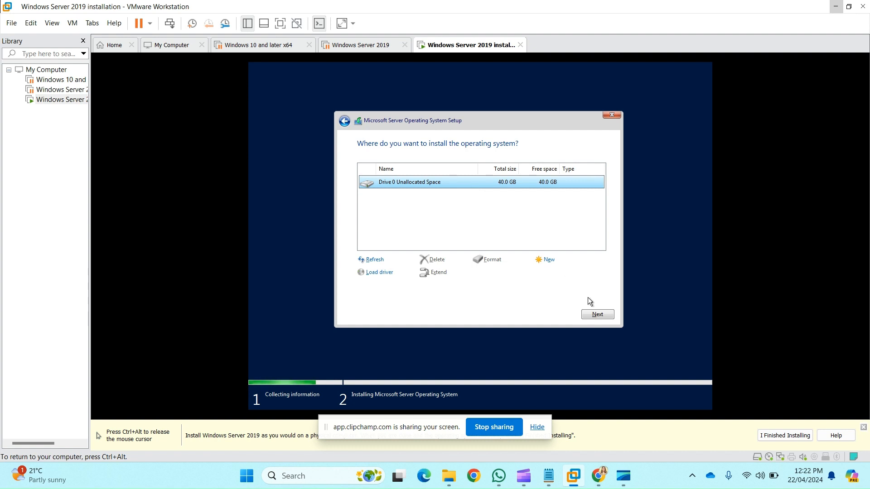
click(599, 315)
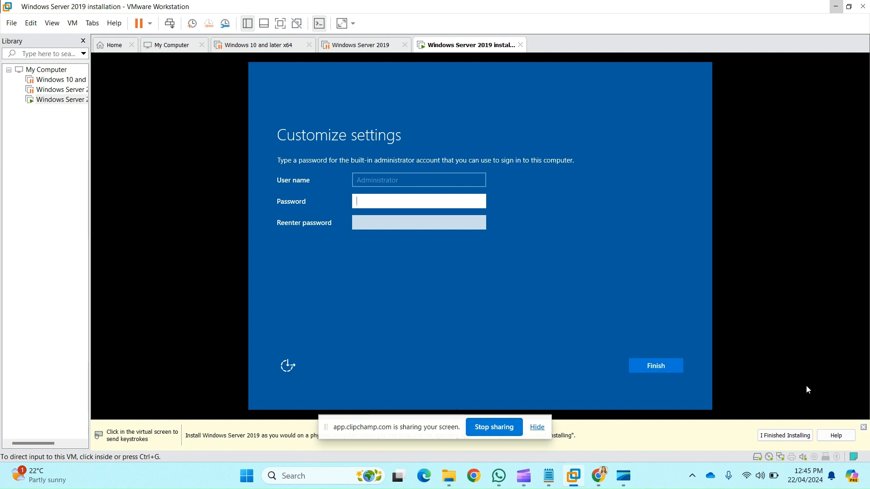
Step: Enter and re-enter a password for the built-in Administrator account and finish customizing the settings
click(724, 376)
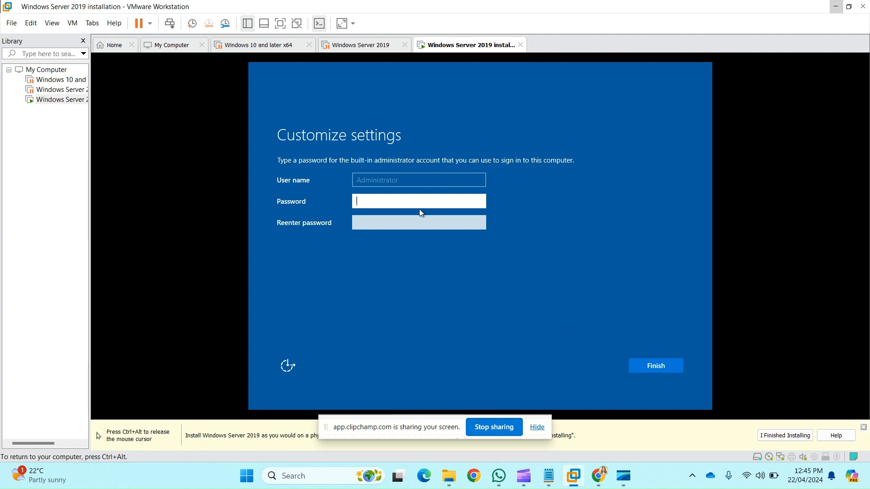
text(********)
key(Tab)
text(*)
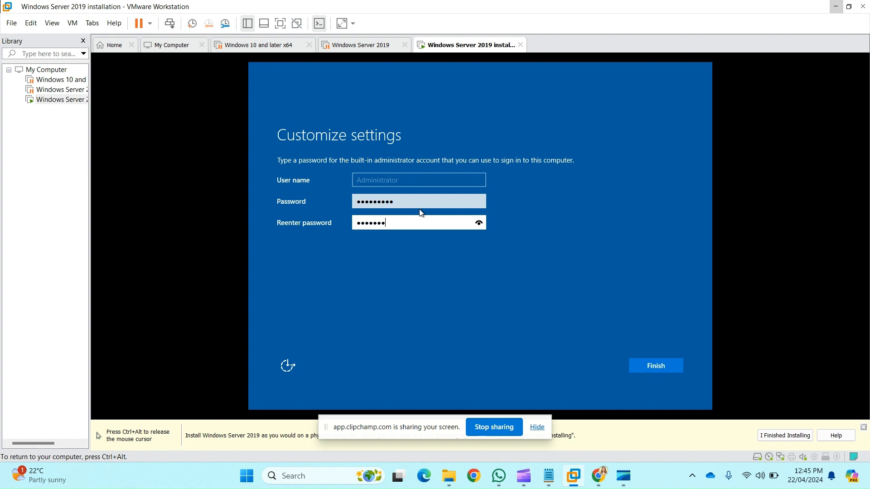
key(Return)
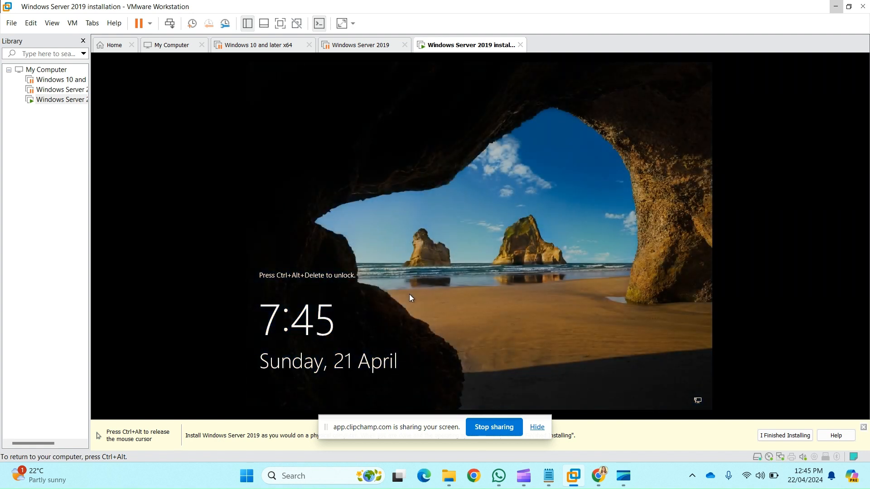
Step: Unlock the virtual machine's lock screen and sign in to the Administrator account with its password
key(ctrl+alt)
click(71, 24)
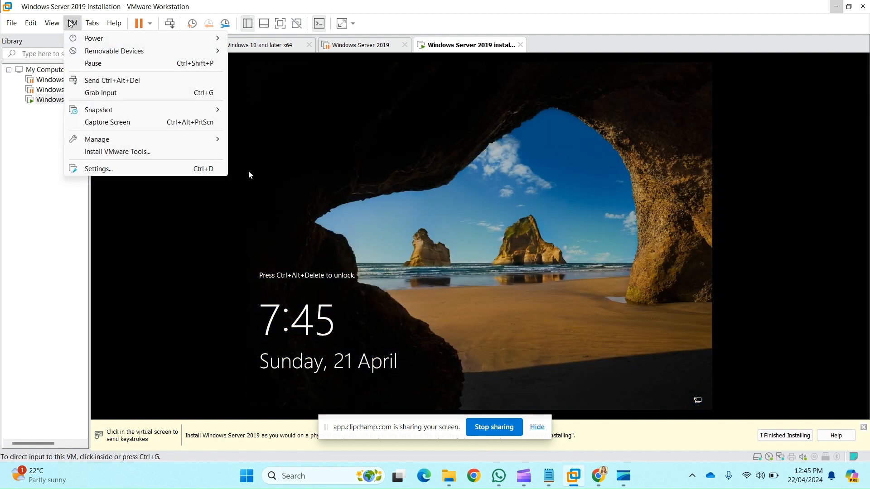
click(118, 81)
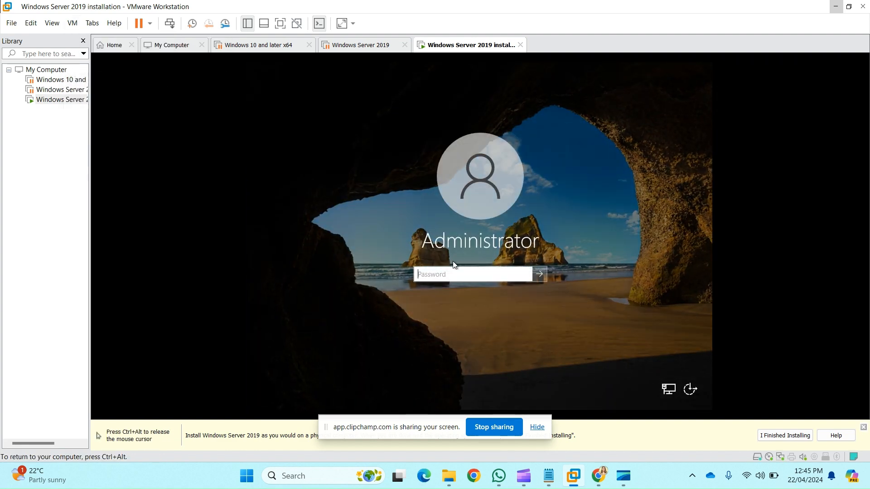
text(••••••)
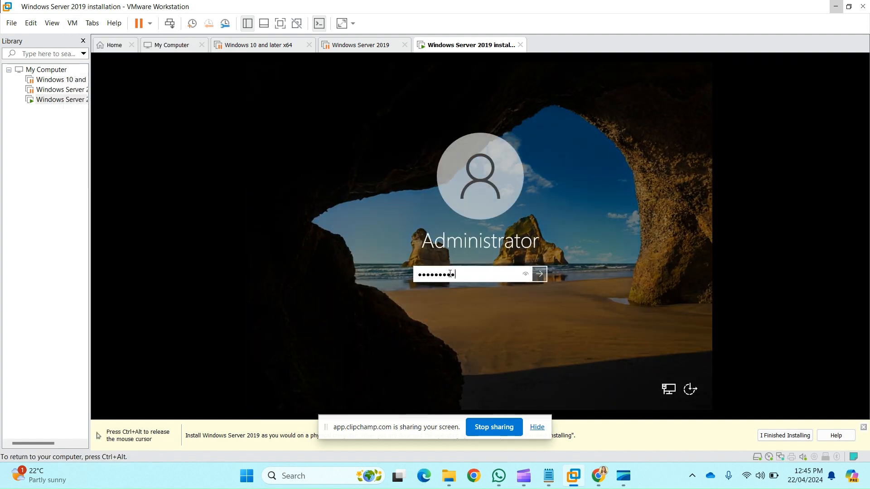
key(Return)
key(Return)
text(•••)
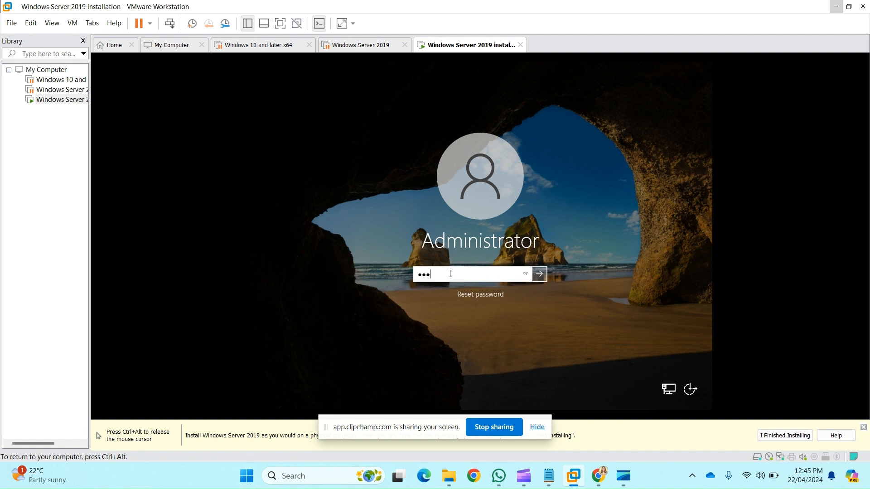
text(•••••)
key(Return)
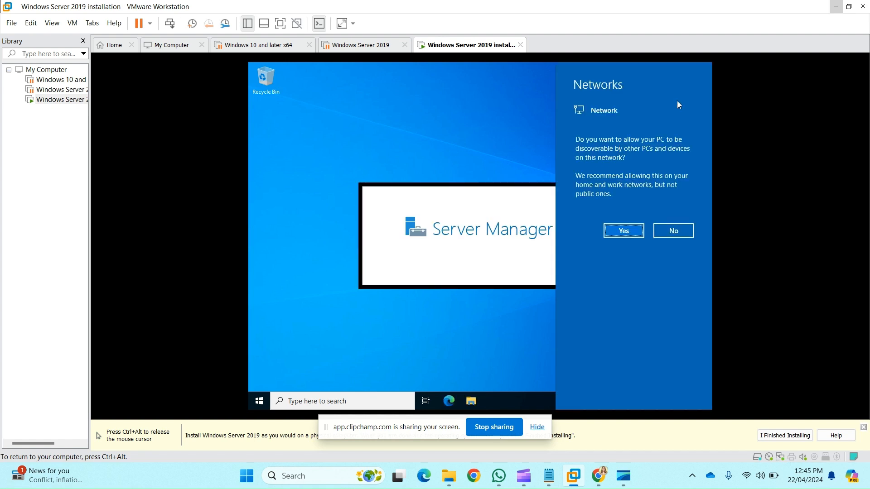
Step: Allow the PC to be discoverable on the network, and show the Local Server page in Server Manager
click(629, 231)
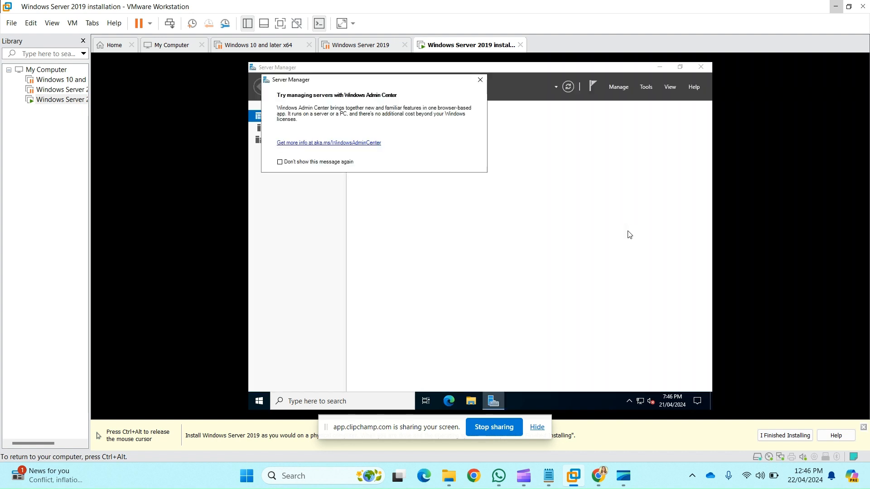
click(480, 80)
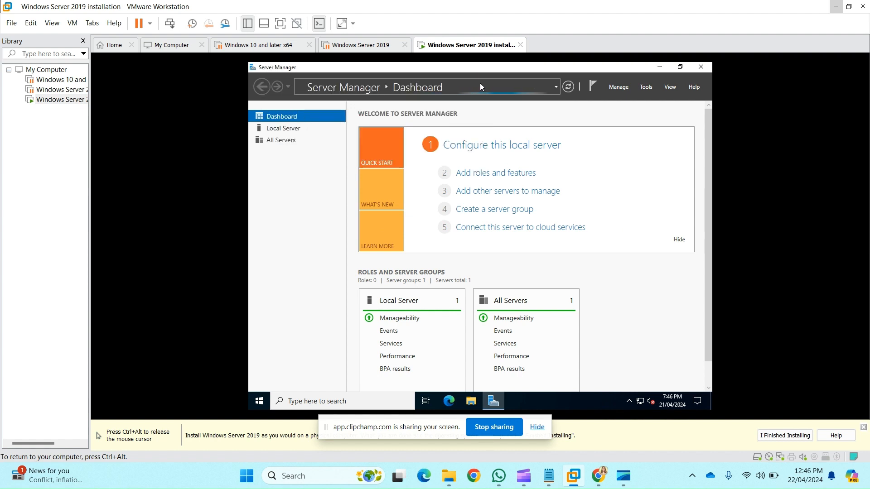
click(293, 129)
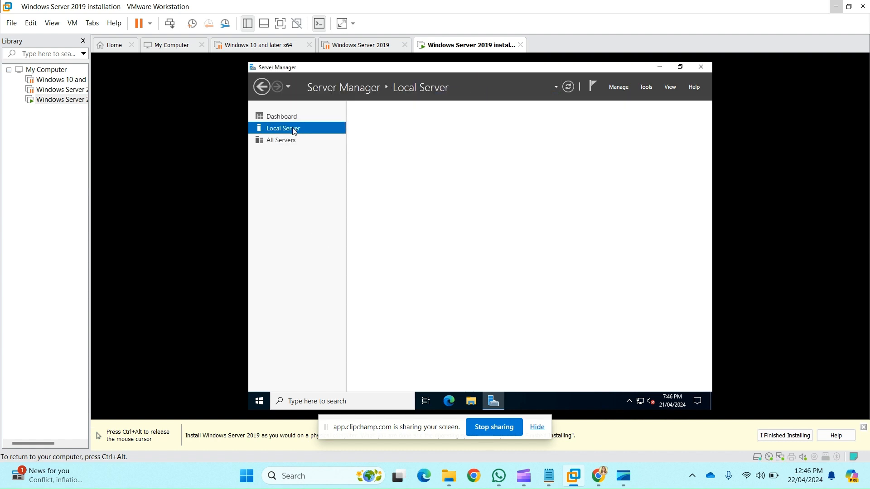